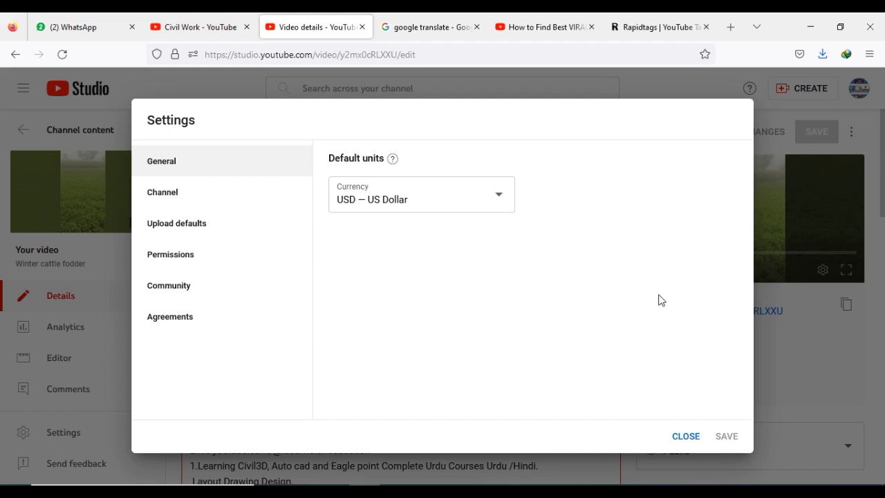
Reopen the Rapidtags YouTube tag generator from the Google results for "rapidtags" and generate tags for "civil".
left_click(652, 28)
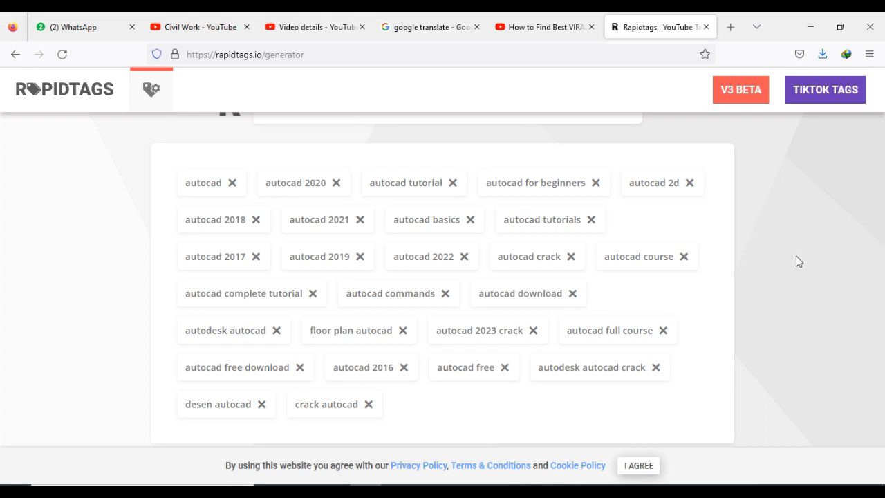
left_click(17, 52)
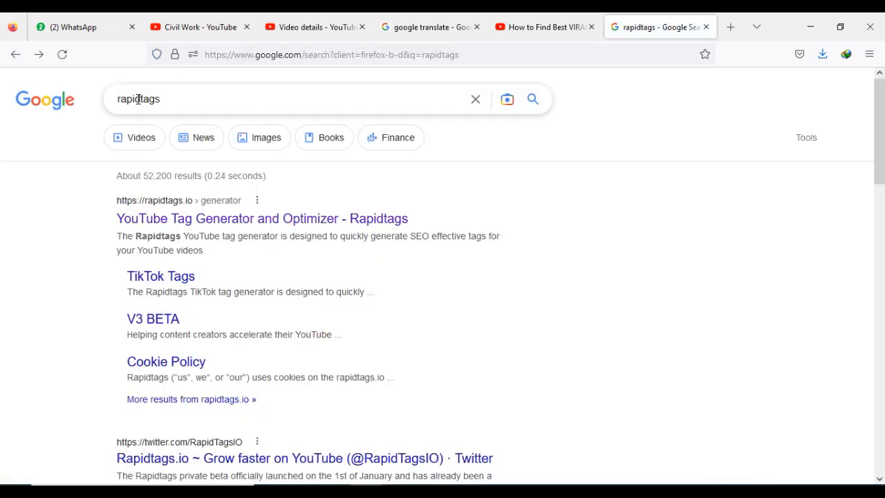
left_click(196, 220)
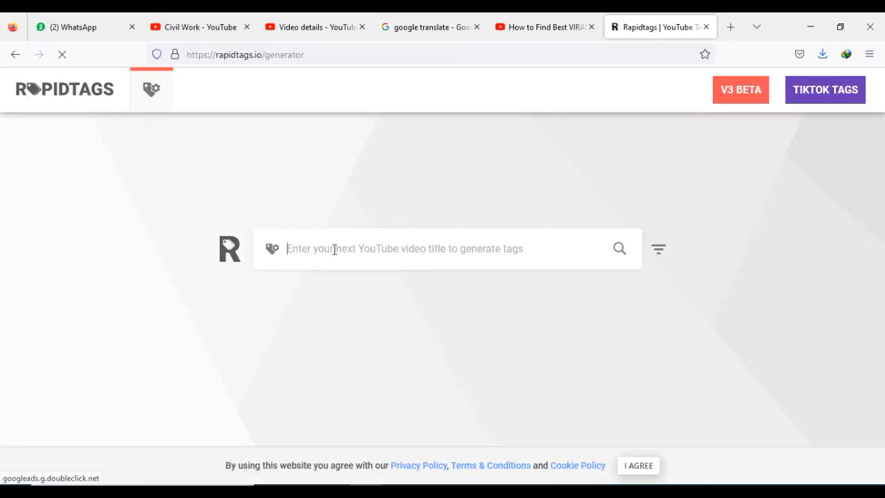
type("civil")
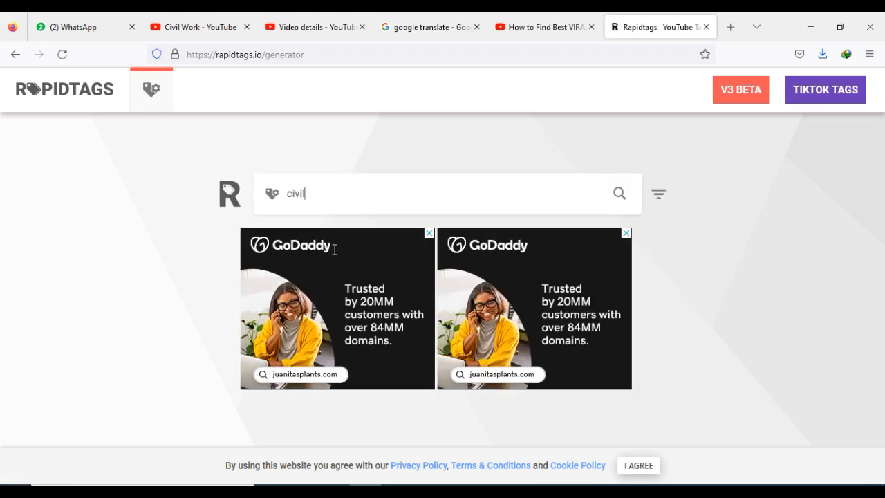
left_click(619, 194)
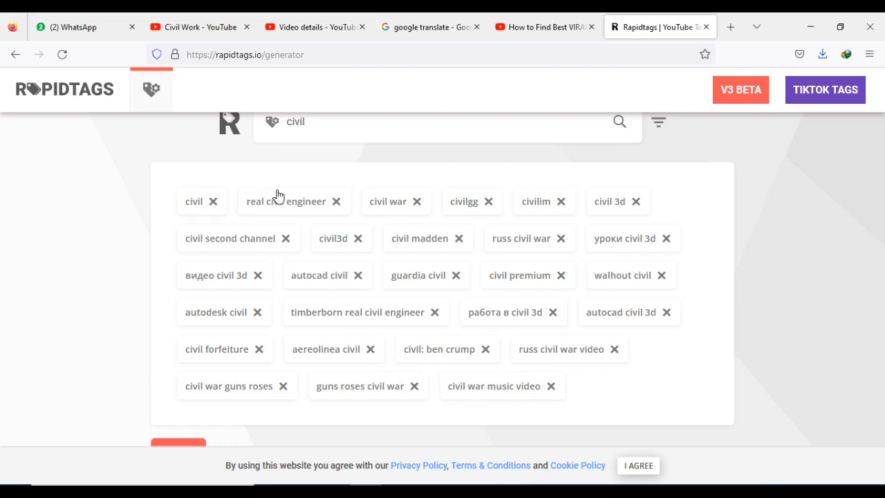
Compare the channel keywords in the YouTube Studio settings with the tags generated in Rapidtags.
left_click(182, 21)
left_click(296, 28)
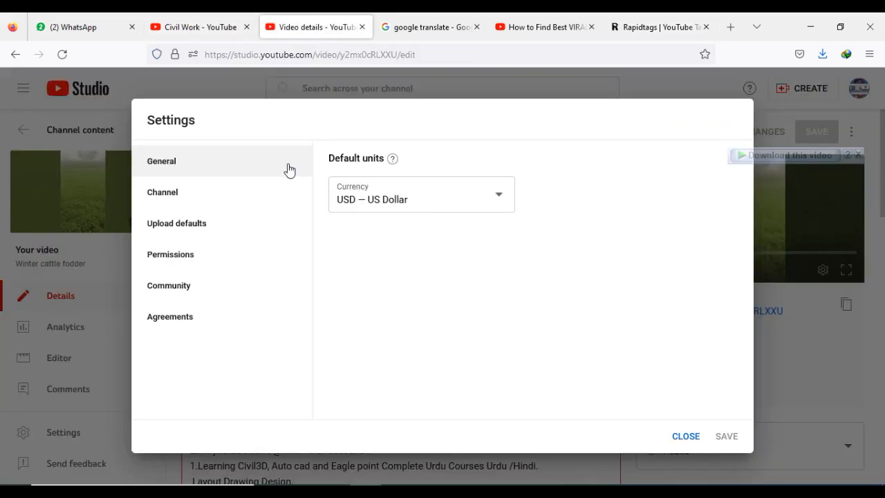
left_click(165, 202)
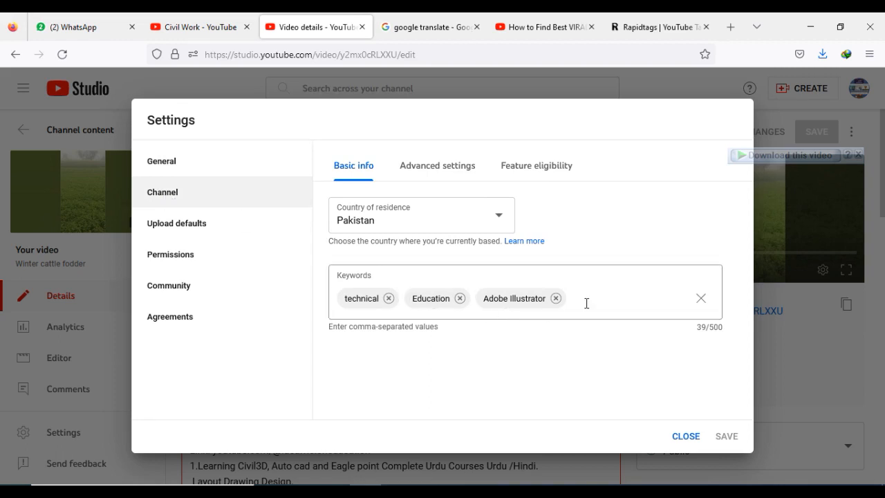
left_click(645, 27)
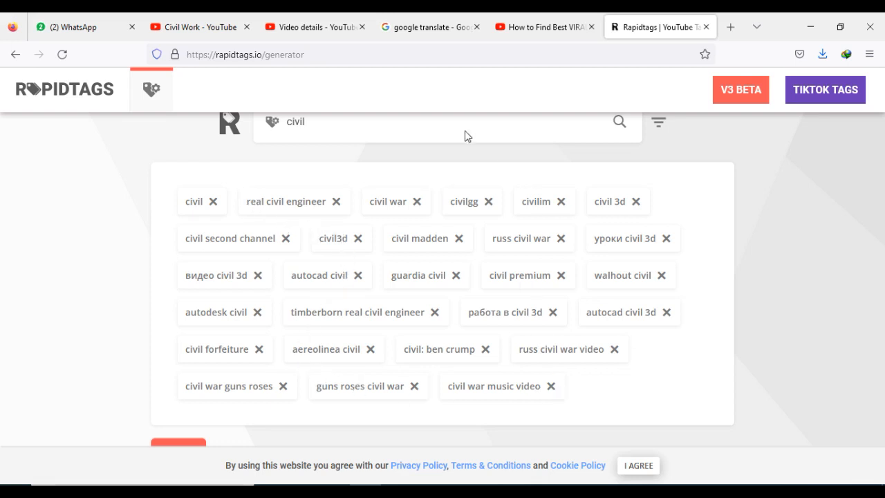
left_click(304, 31)
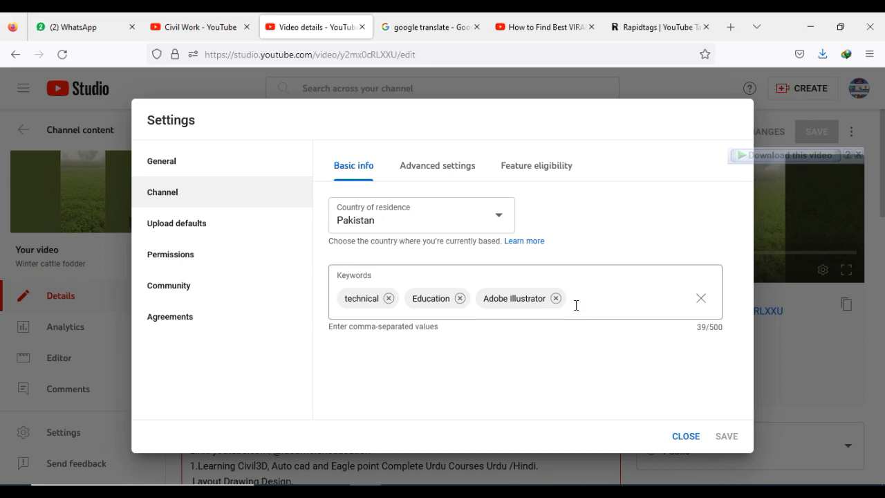
left_click(665, 26)
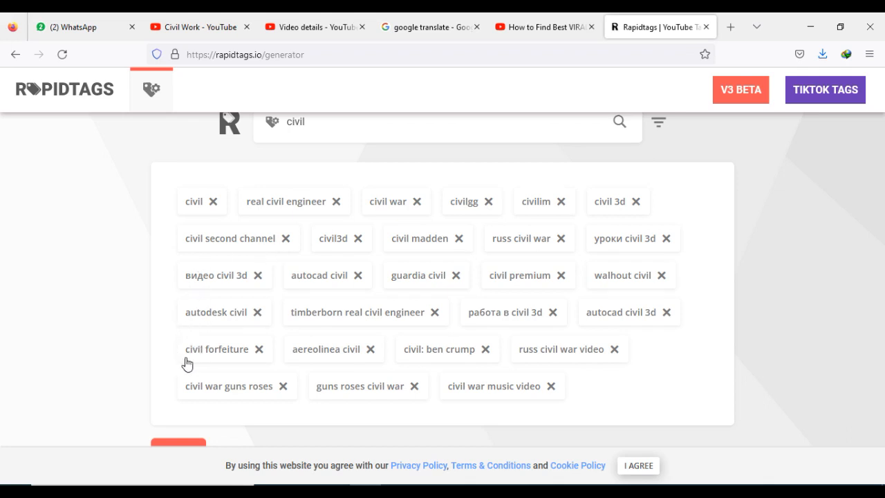
Replace the Rapidtags query with "3d" and generate tags for it.
double_click(297, 126)
type("3d")
left_click(620, 124)
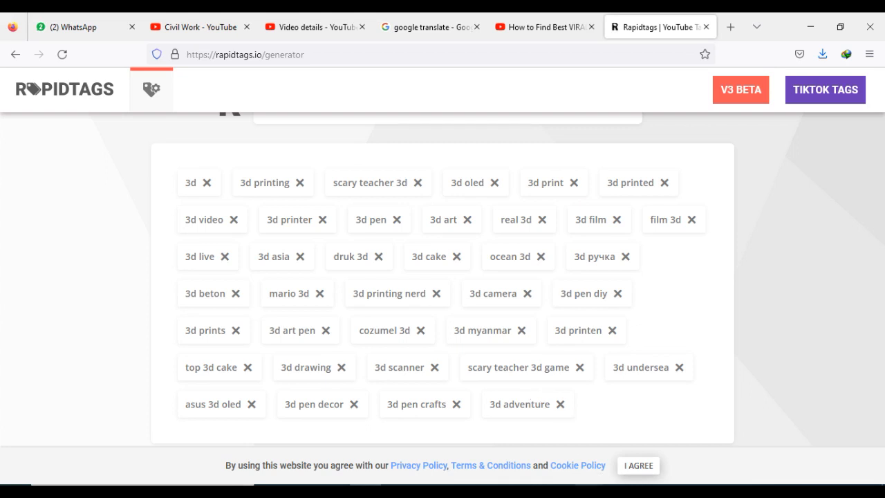
left_click(587, 491)
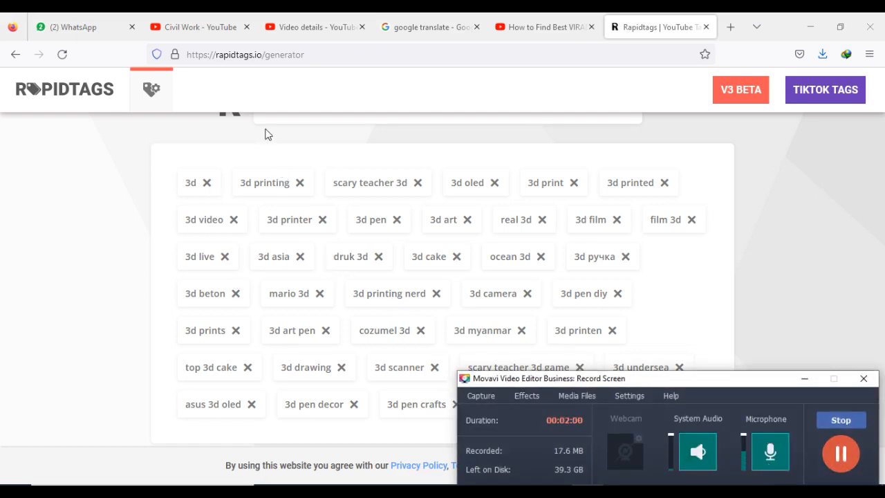
Switch to YouTube Studio and examine the channel settings, including the advanced settings and feature eligibility.
left_click(194, 30)
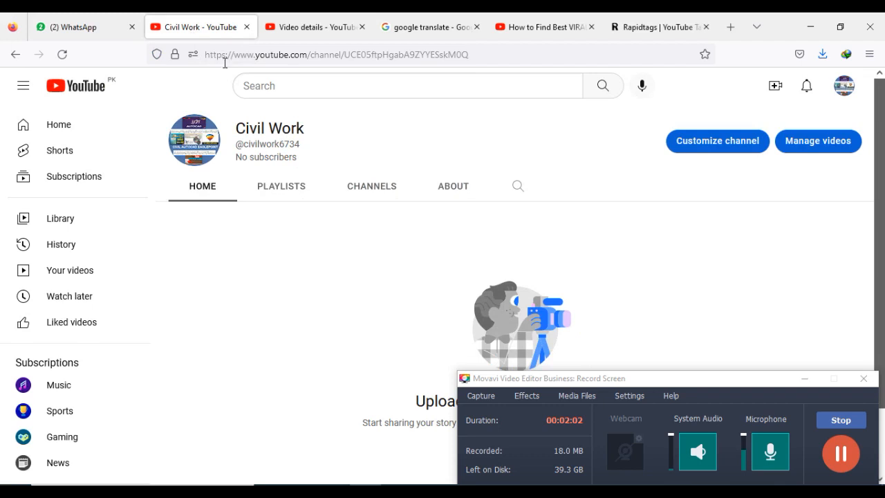
left_click(293, 27)
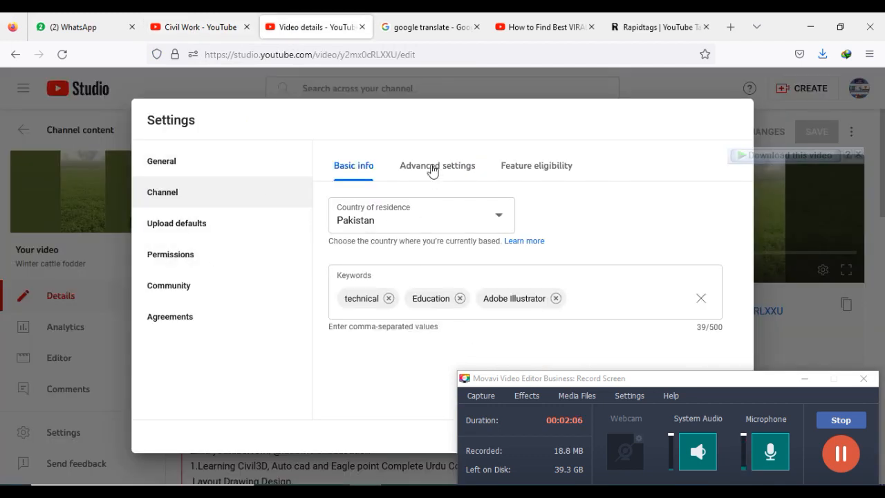
left_click(155, 227)
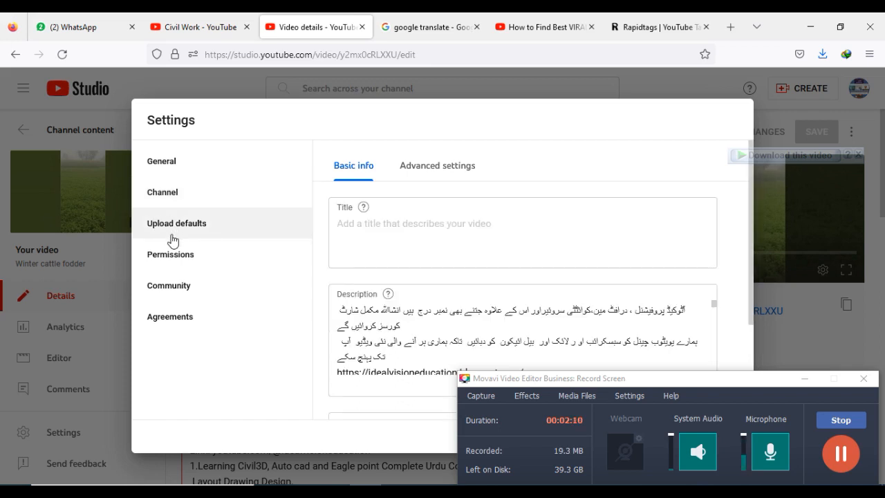
left_click(172, 196)
left_click(438, 167)
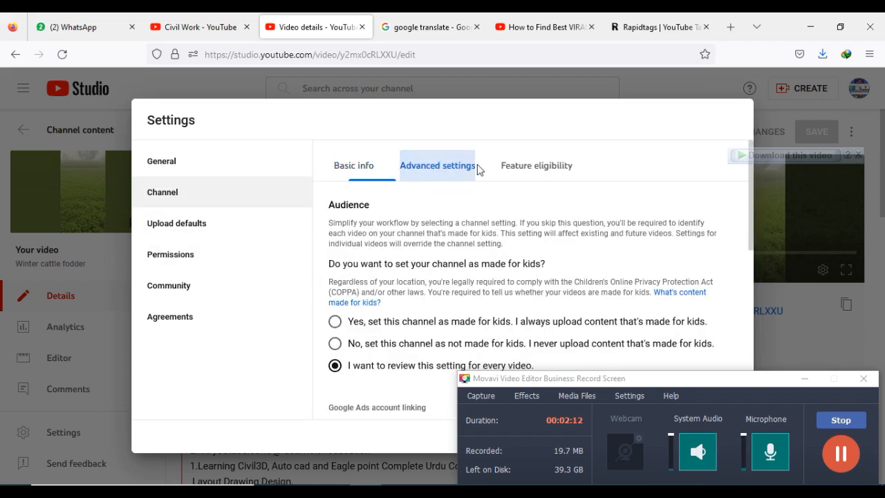
left_click(537, 167)
Review the advanced upload defaults and the channel permissions, and show the tags in the basic upload defaults.
left_click(178, 229)
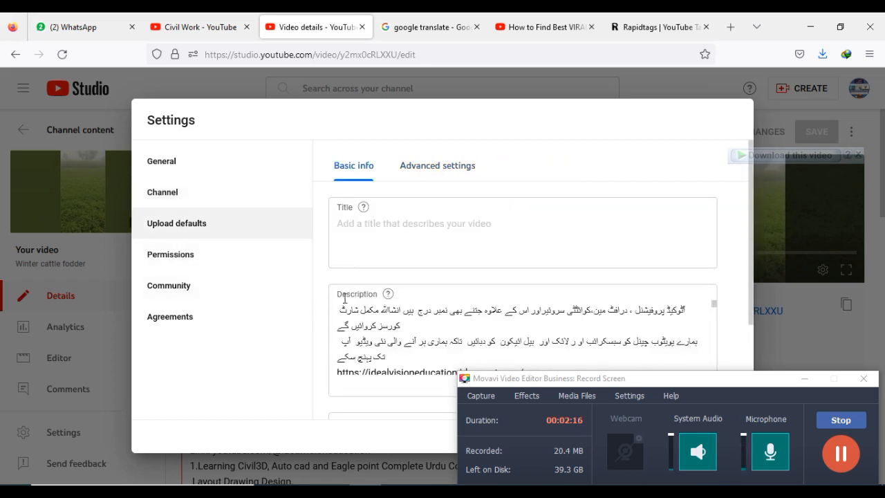
left_click(437, 168)
scroll(399, 289, "down", 3)
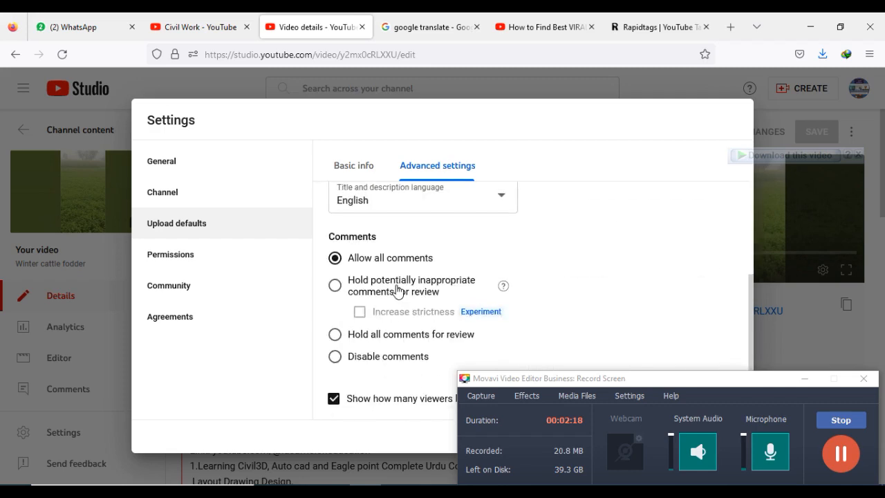
scroll(398, 289, "up", 3)
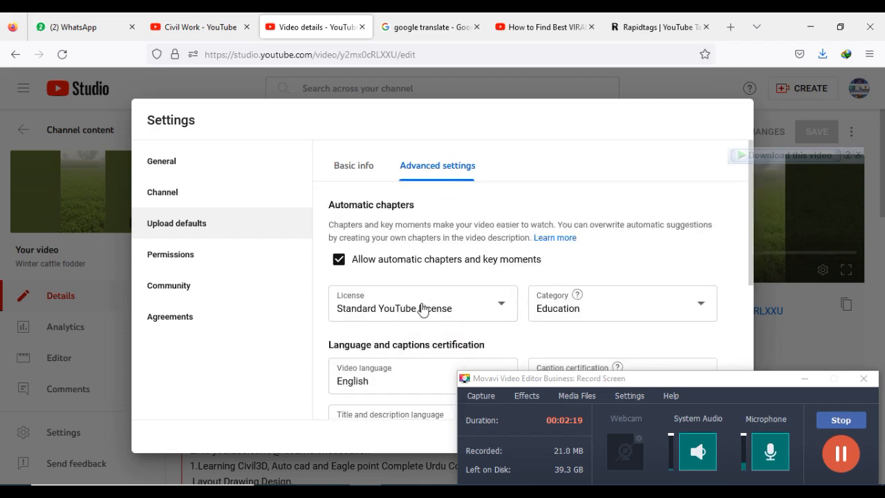
left_click(172, 251)
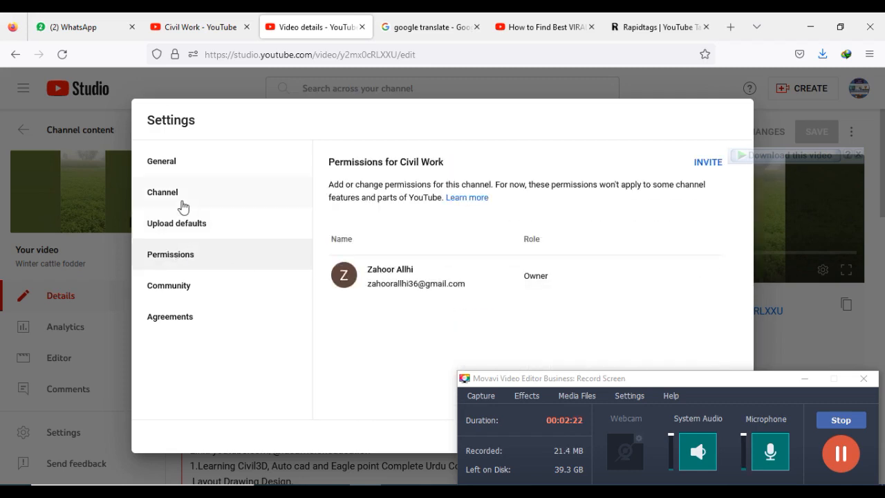
left_click(180, 222)
scroll(410, 307, "down", 2)
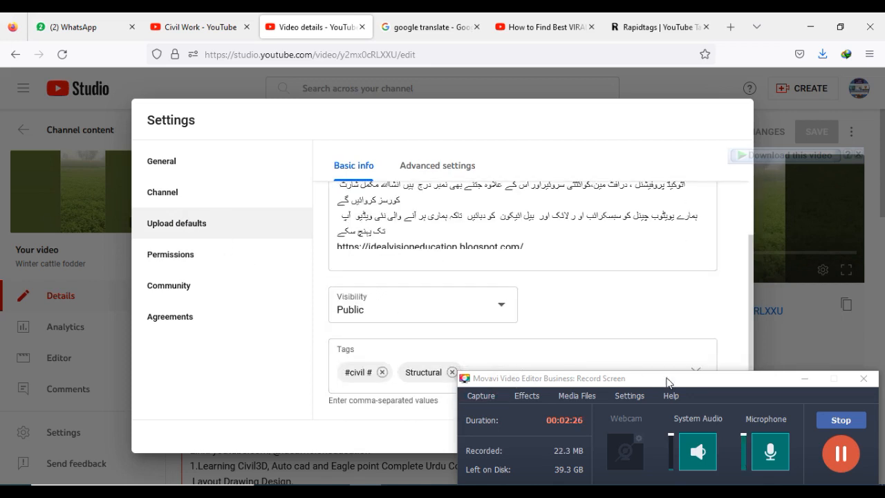
left_click(802, 375)
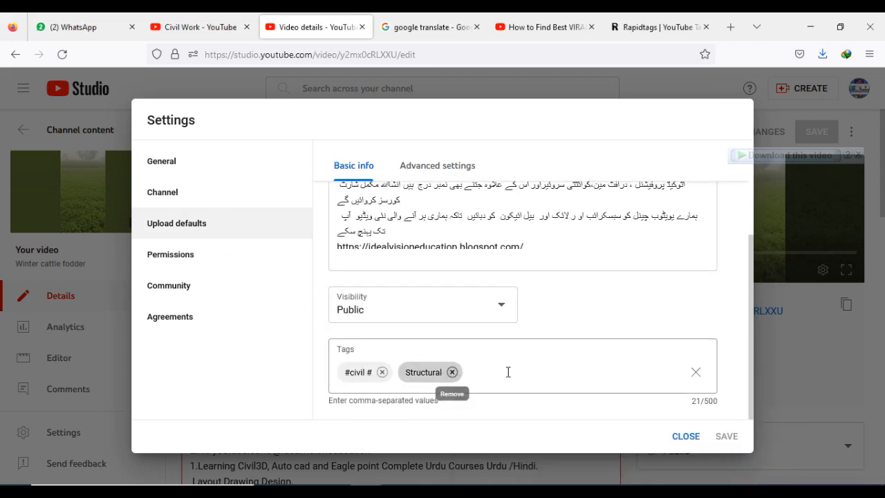
Try to paste the copied video title as a default upload tag, and remove it again.
right_click(509, 375)
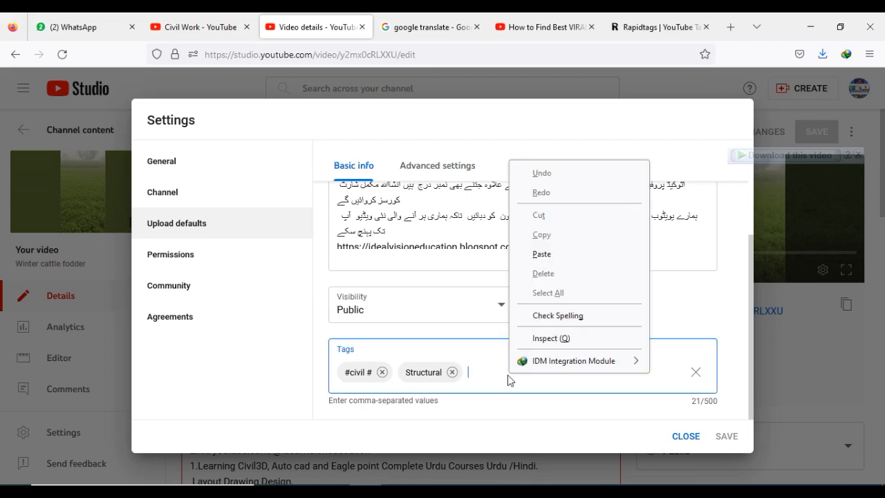
left_click(538, 255)
scroll(492, 373, "down", 2)
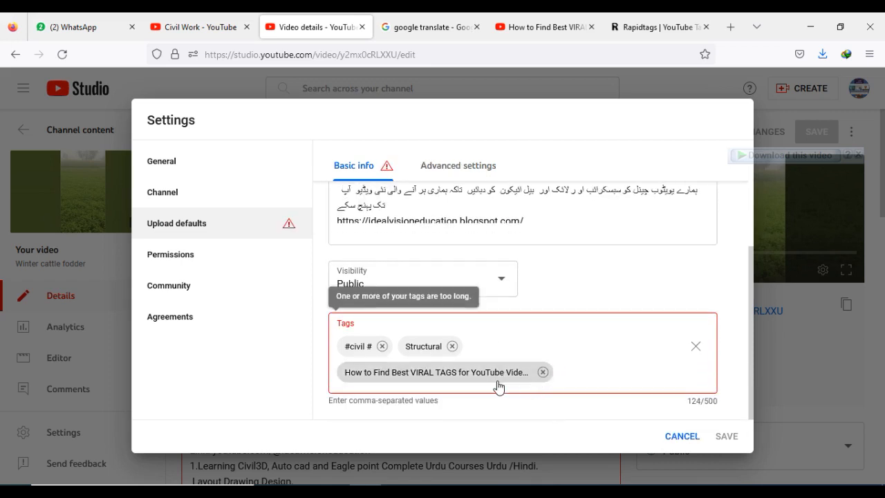
left_click(543, 372)
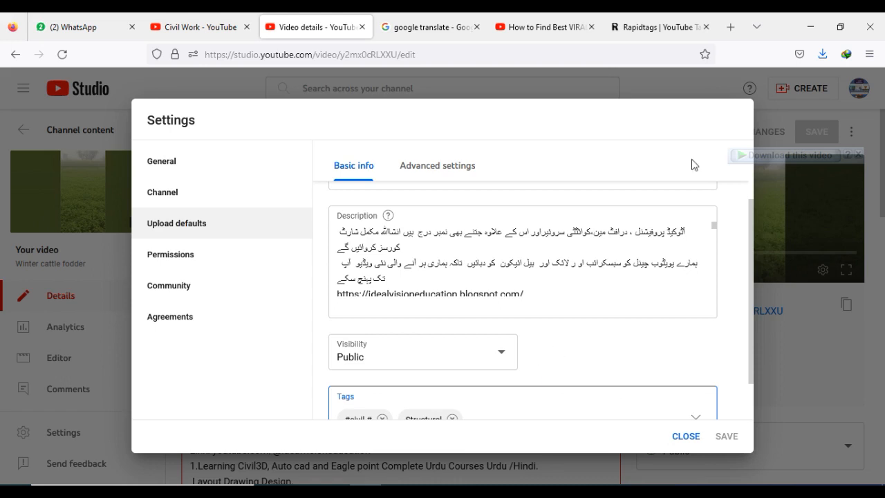
Go to the desktop and copy the name of the "Winter cattle fodder" video file.
left_click(646, 25)
left_click(812, 26)
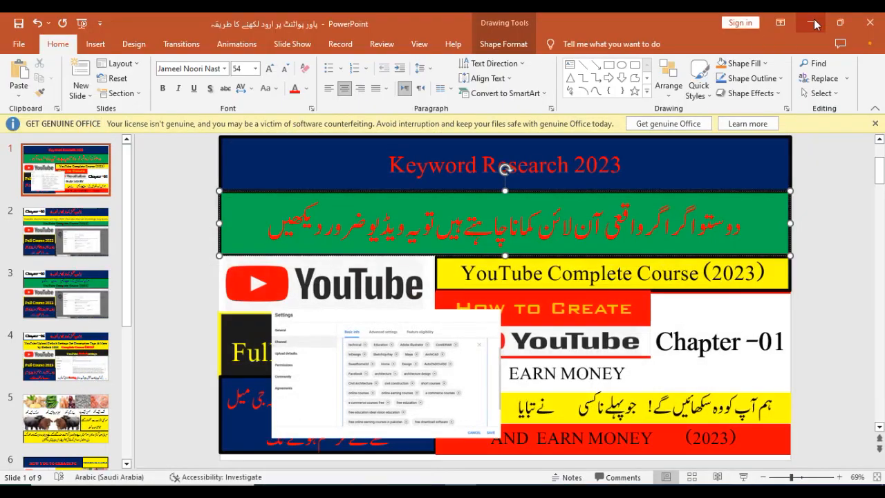
left_click(815, 25)
left_click(813, 22)
double_click(505, 322)
right_click(505, 323)
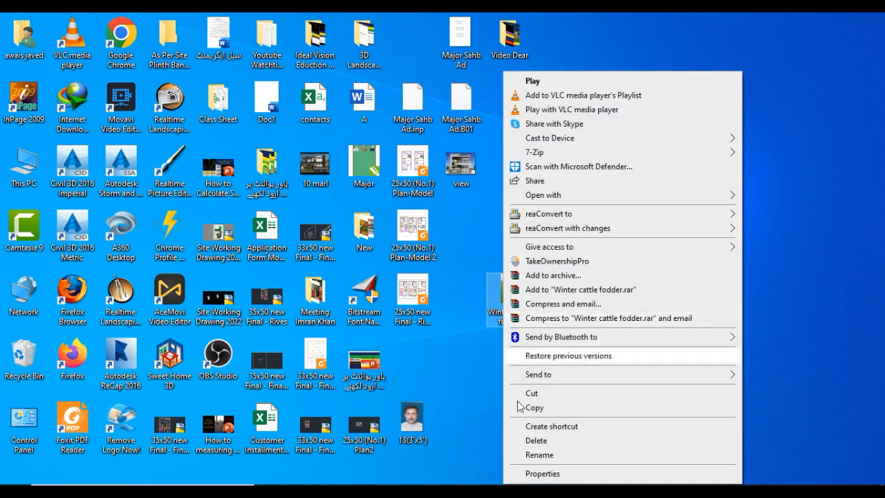
left_click(523, 453)
right_click(506, 324)
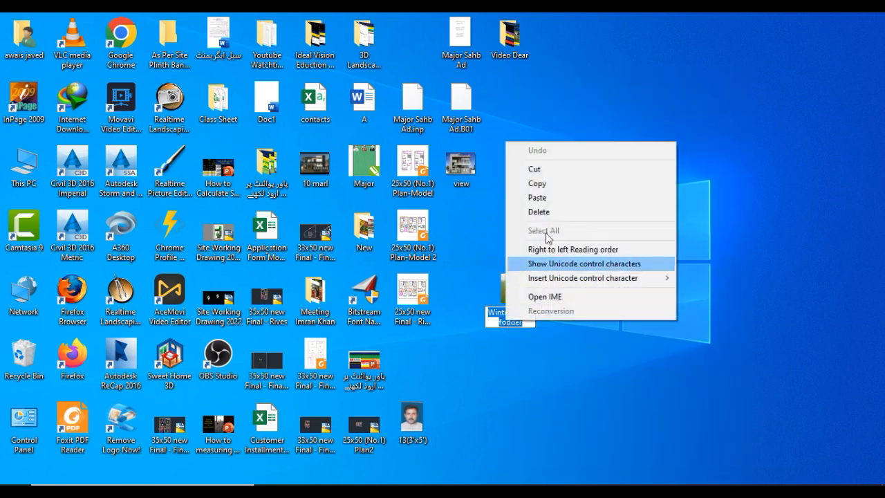
left_click(530, 182)
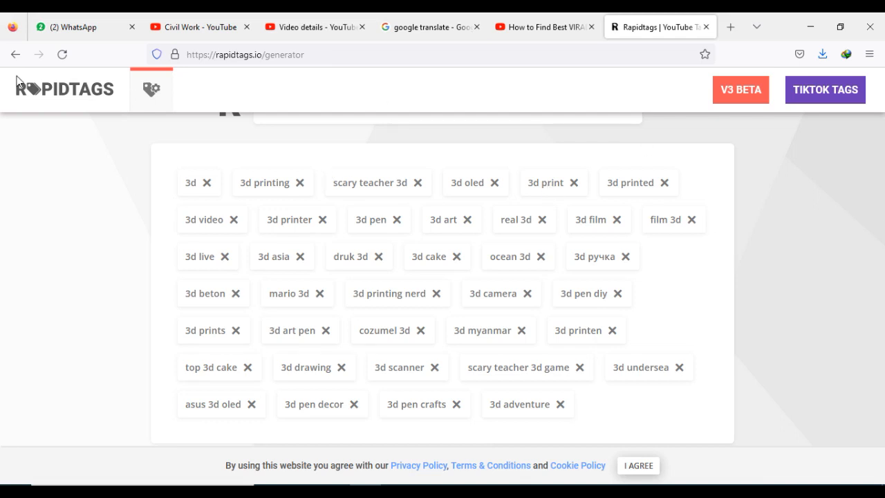
Reload the Rapidtags generator from the Google results and generate tags for the pasted title "Winter cattle fodder".
left_click(12, 55)
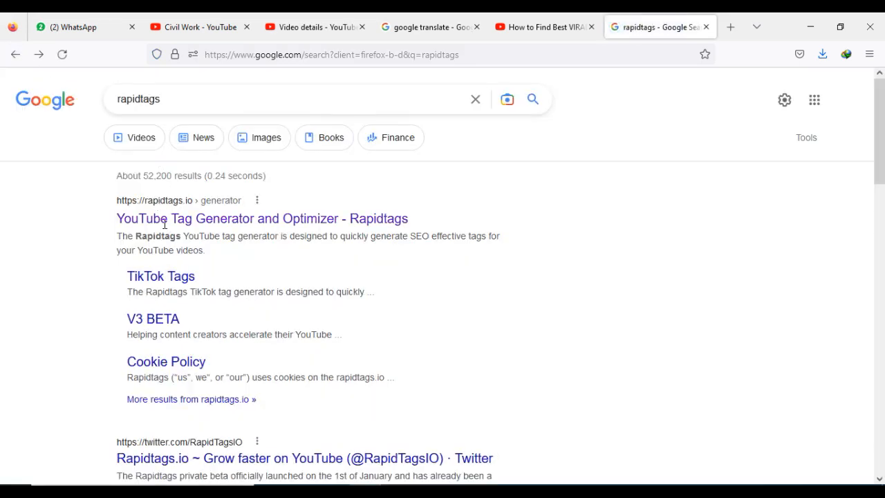
left_click(235, 227)
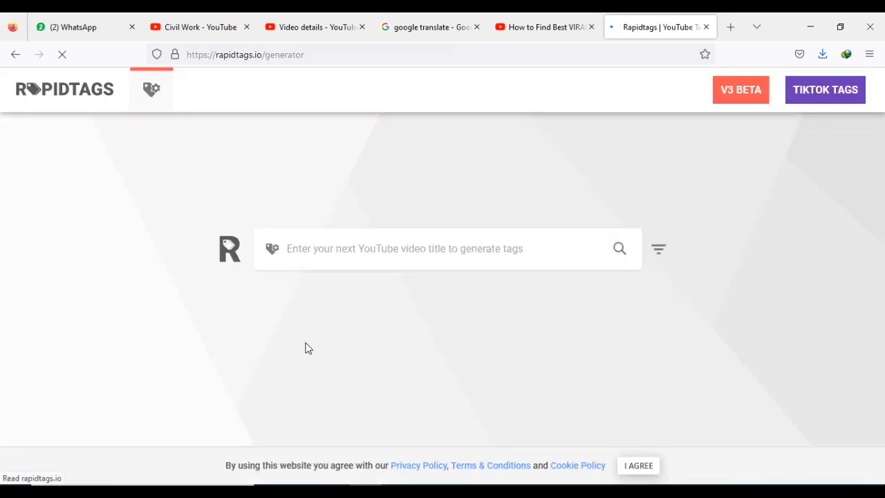
left_click(309, 245)
right_click(309, 245)
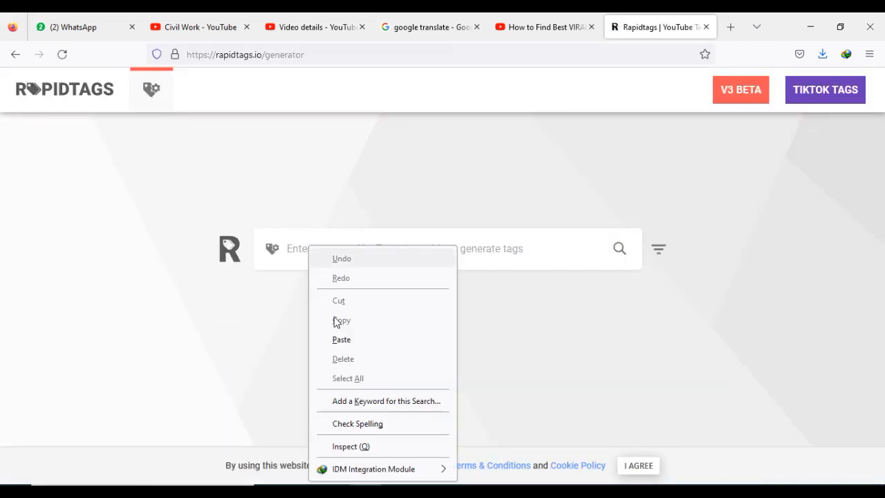
left_click(339, 338)
left_click(620, 248)
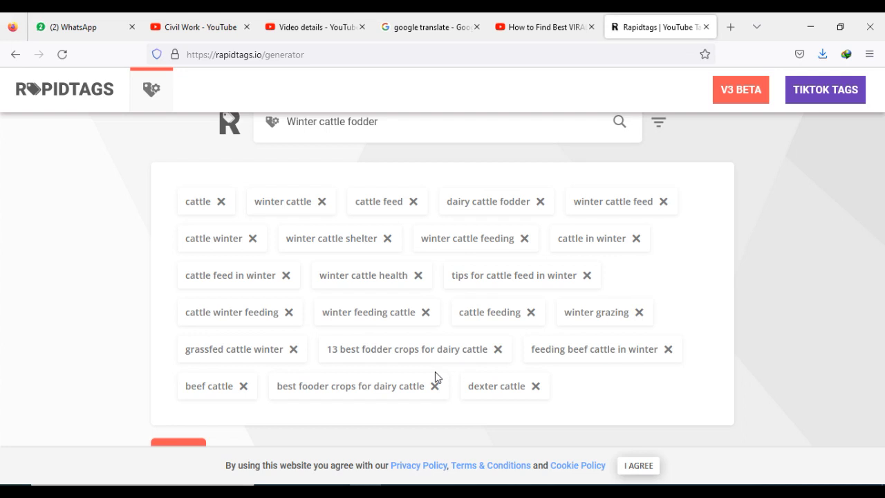
mouse_move(588, 491)
left_click(591, 457)
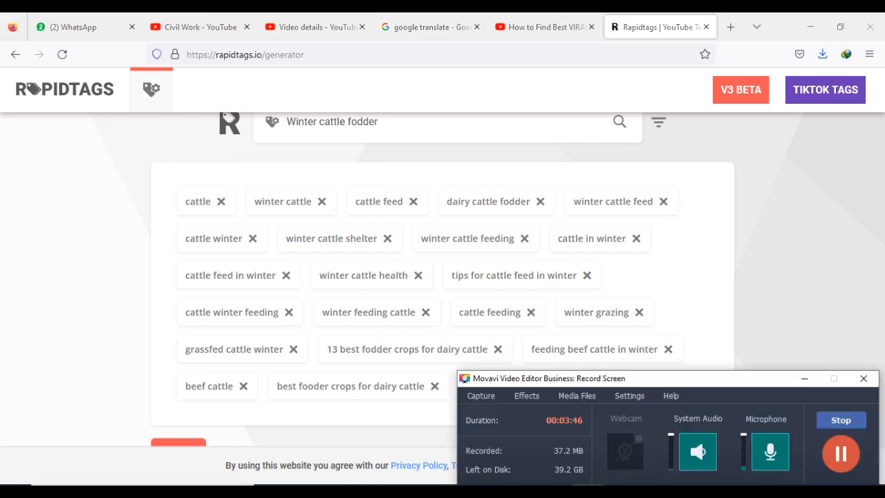